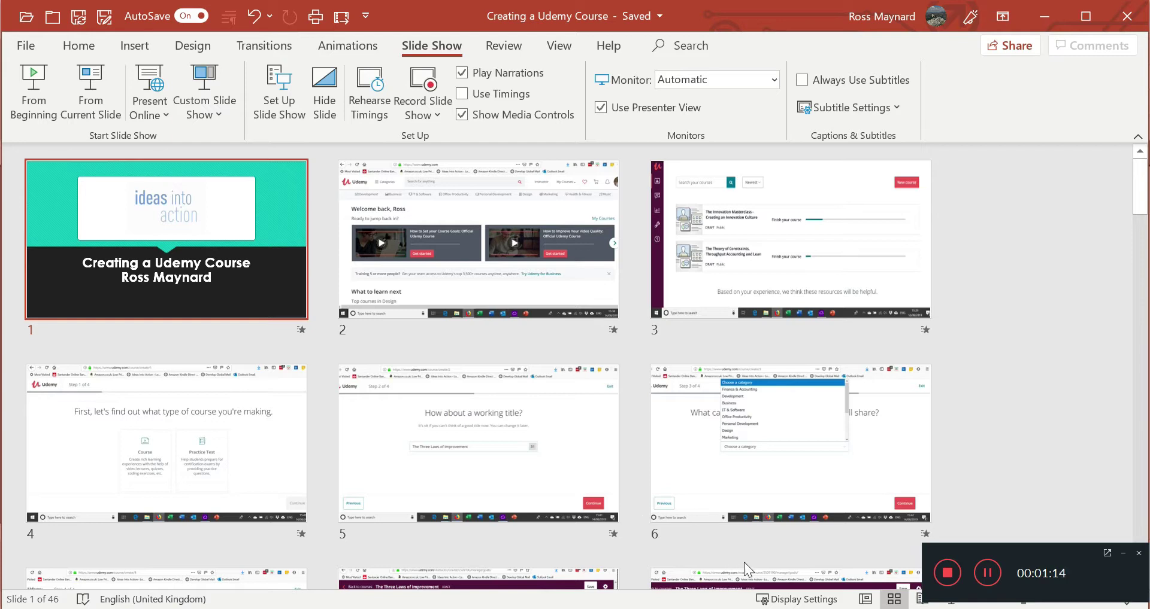
- Switch to the Audacity window with the 'Creating a Udemy Course' mono narration track
mouse_move(741, 607)
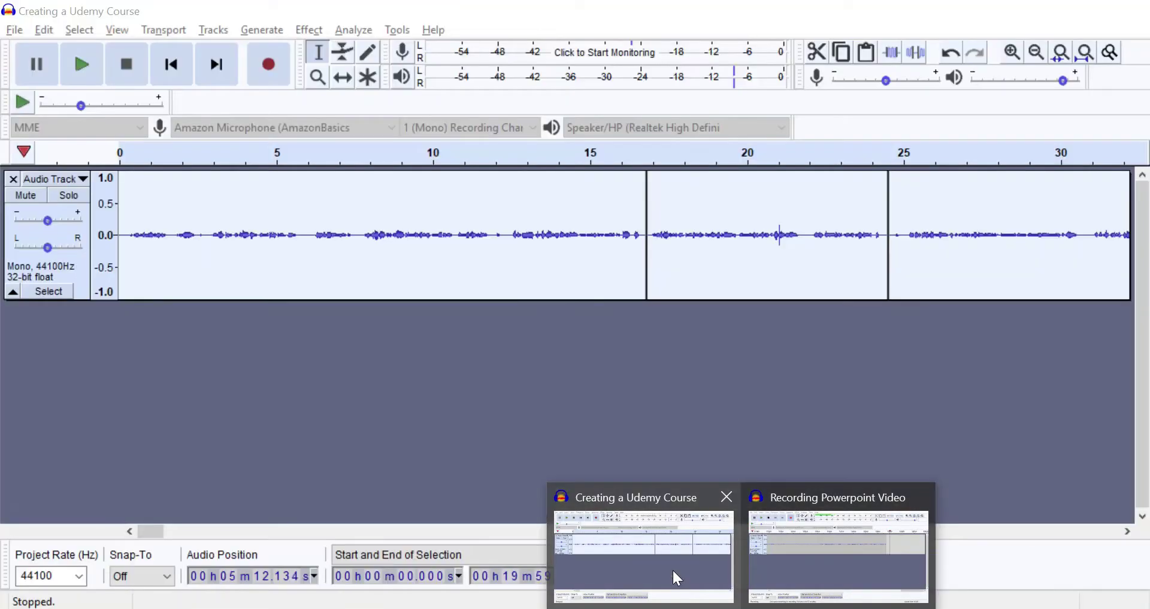
left_click(671, 569)
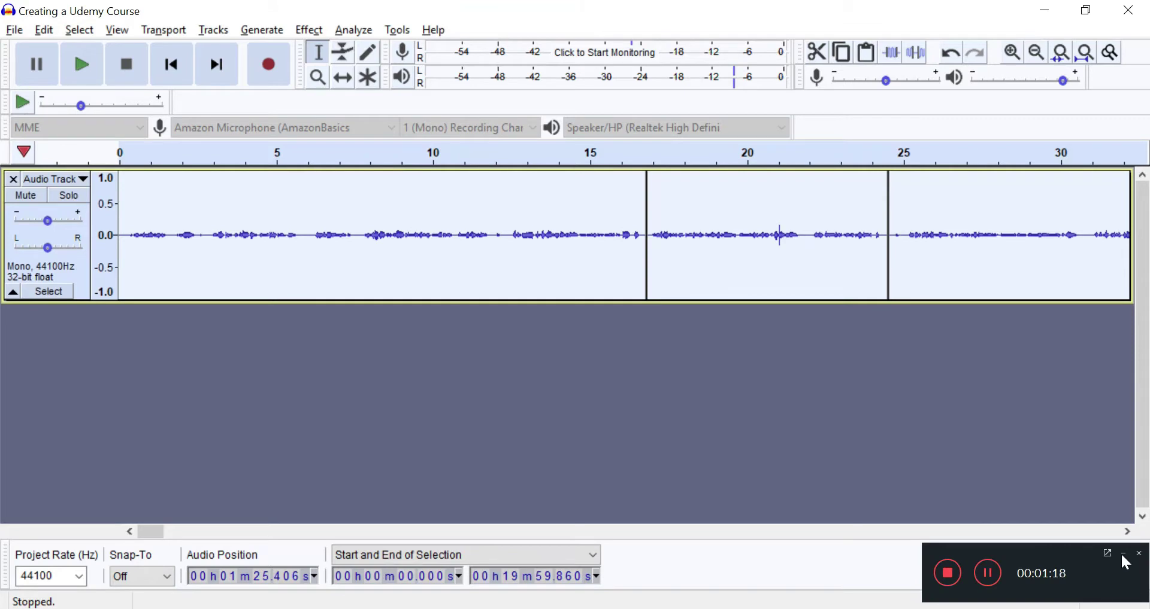
left_click(1122, 556)
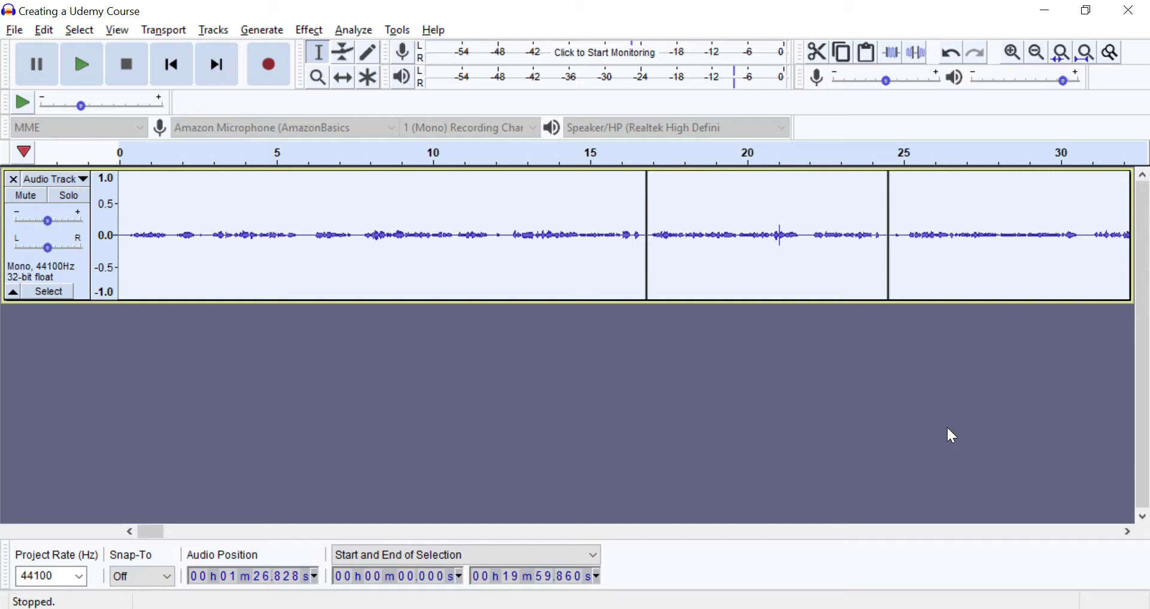
- Show Audacity's File > Export submenu offering MP3, WAV and OGG export
left_click(14, 30)
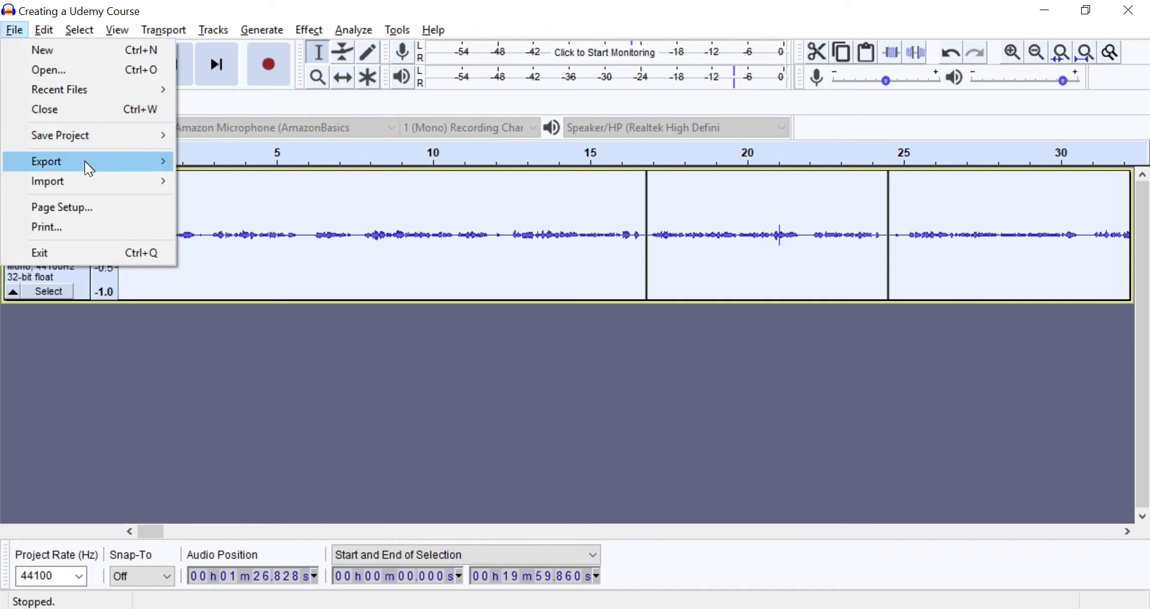
mouse_move(87, 170)
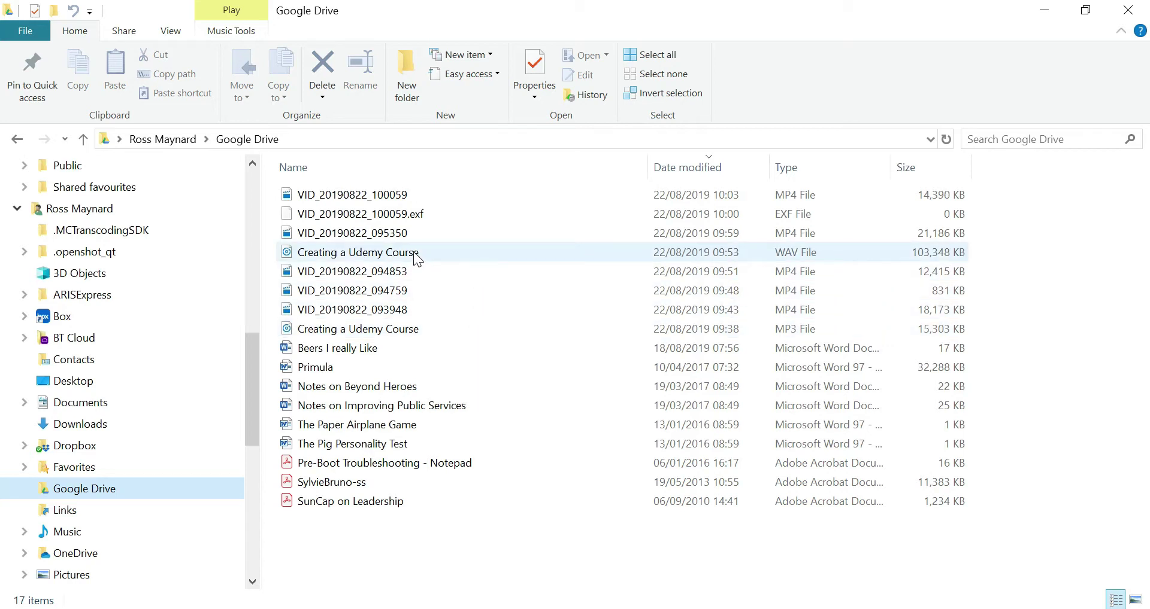
- Check the Google Drive WAV narration's size (100 MB) and length (19:59), then return to PowerPoint
mouse_move(417, 259)
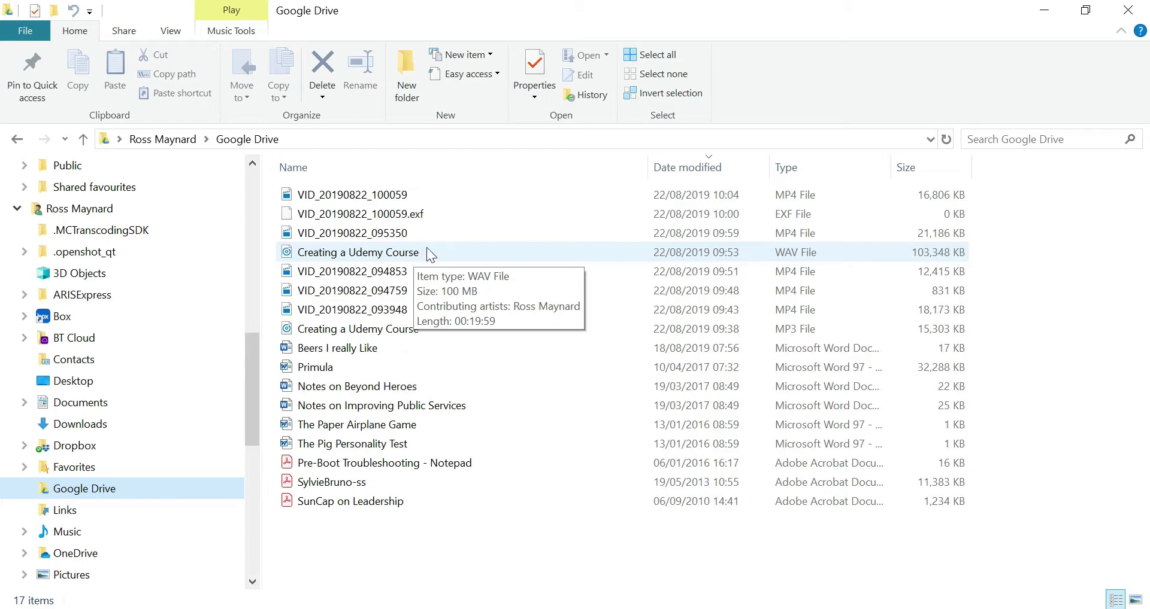
key("alt+Tab")
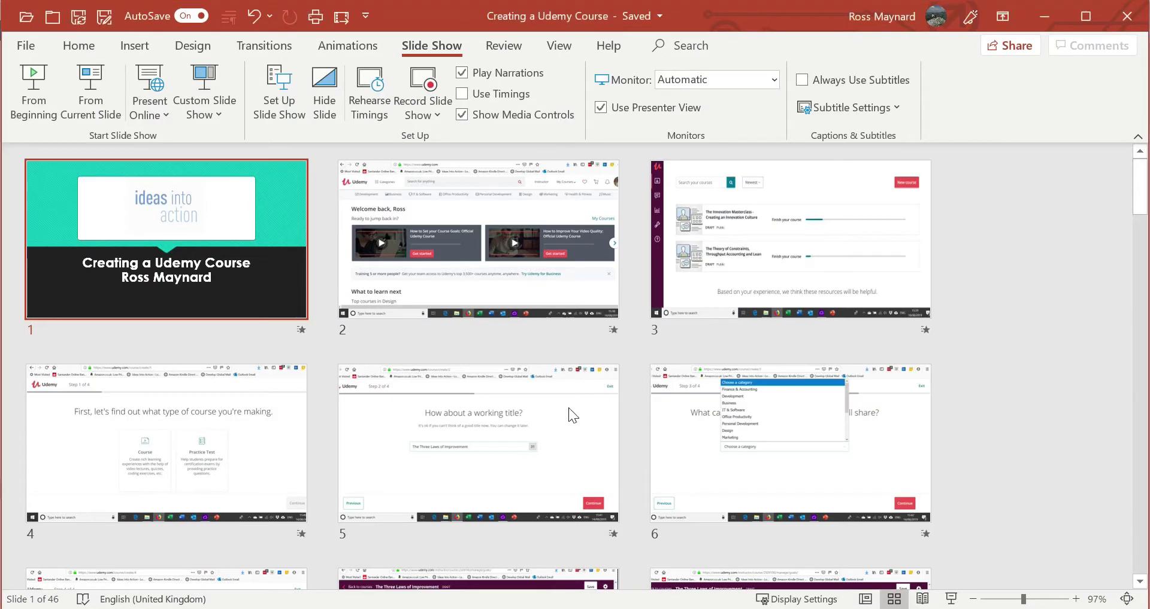
- On slide 1, start inserting an audio file from the PC
double_click(220, 215)
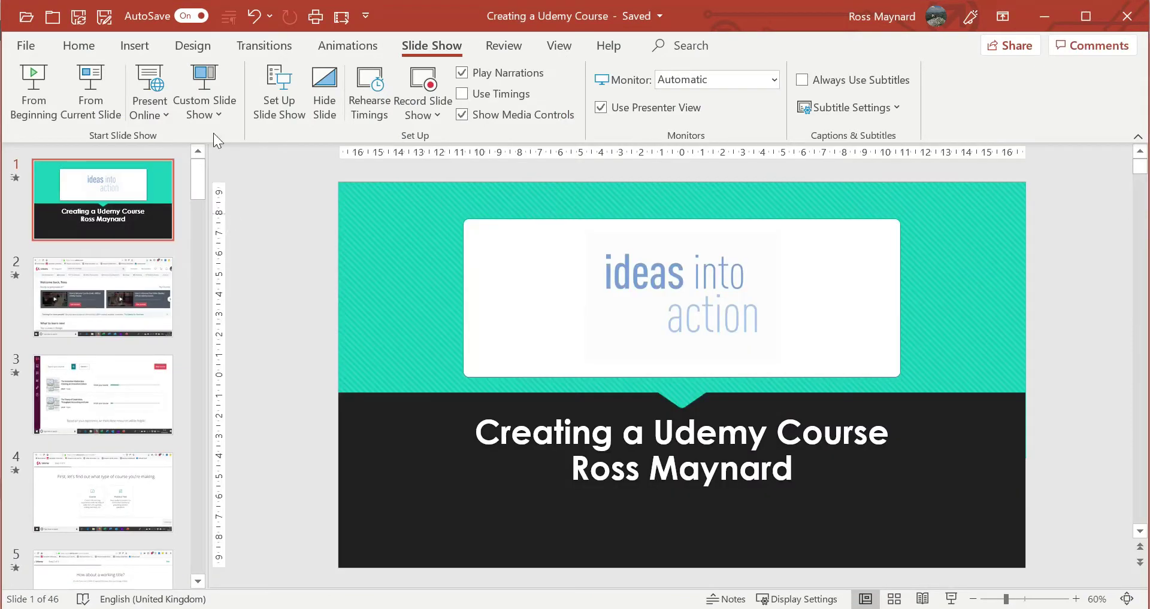
left_click(133, 46)
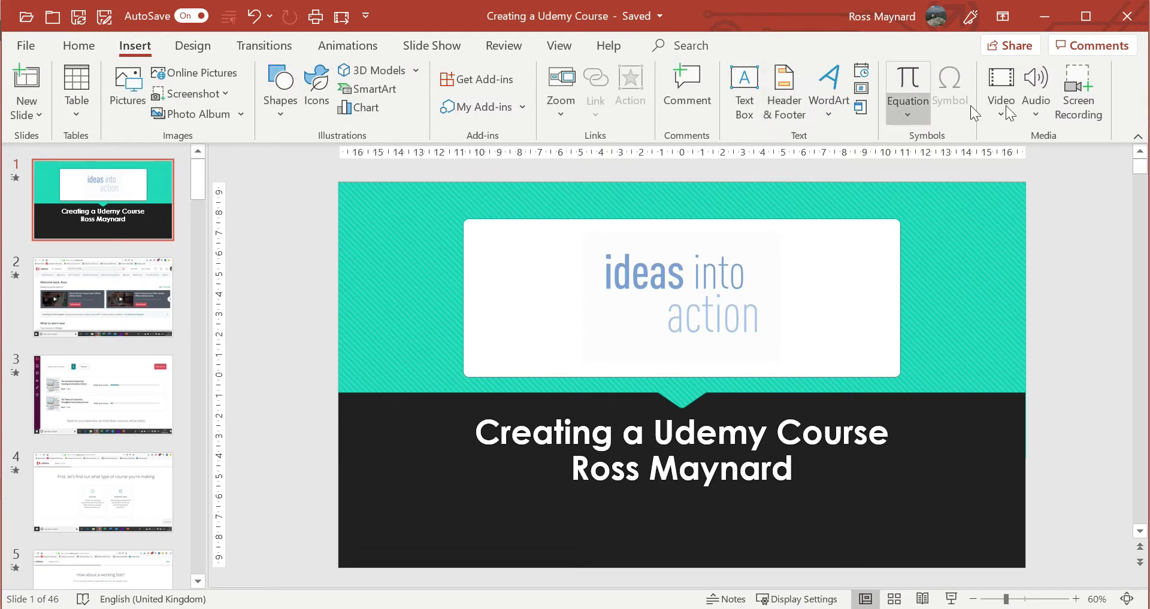
left_click(1039, 115)
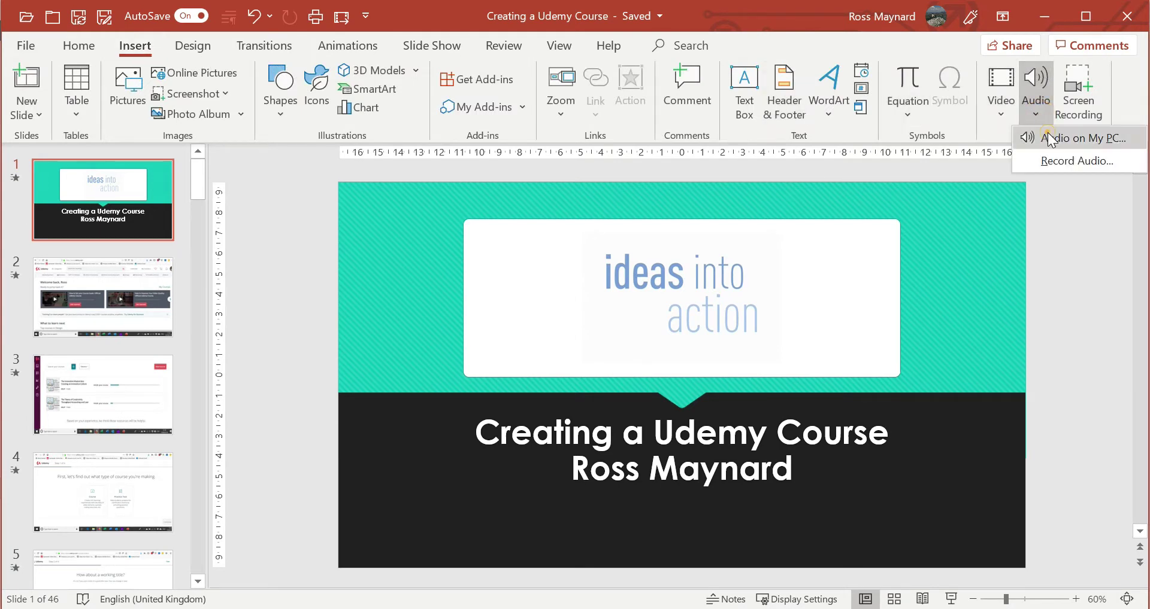
left_click(1049, 140)
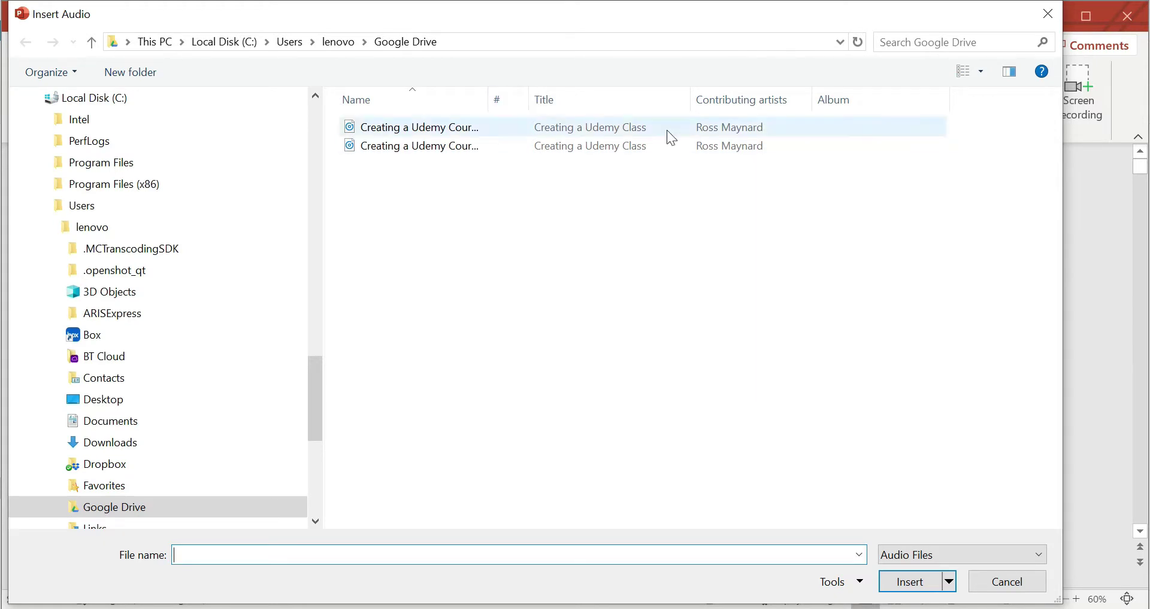
- Add a Size column and select the 103,348 KB 'Creating a Udemy Course' WAV
right_click(588, 101)
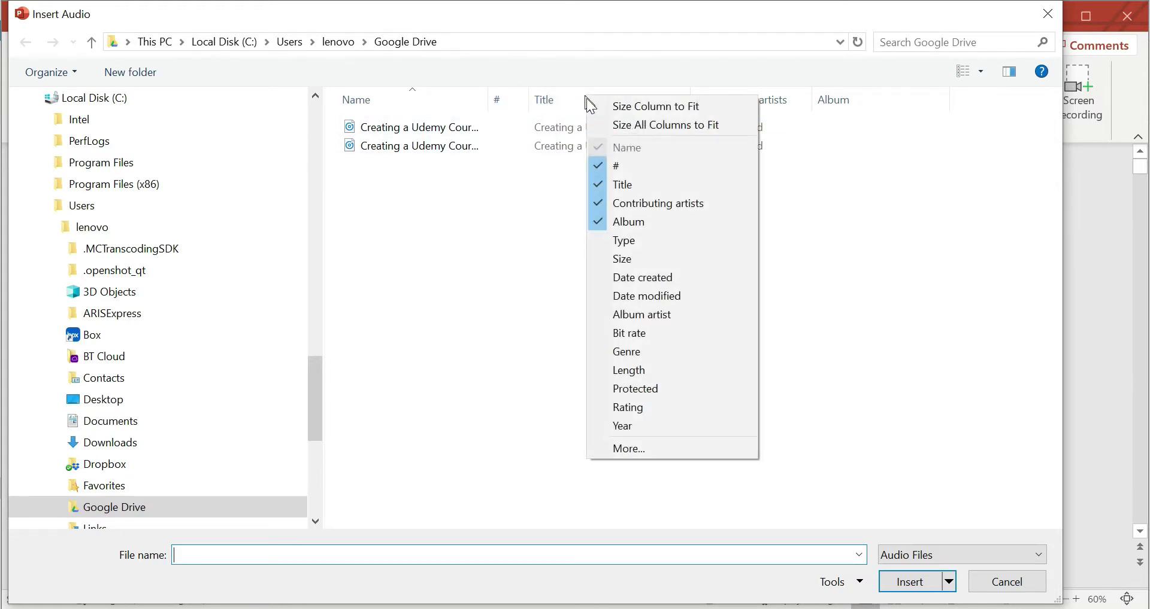
left_click(622, 259)
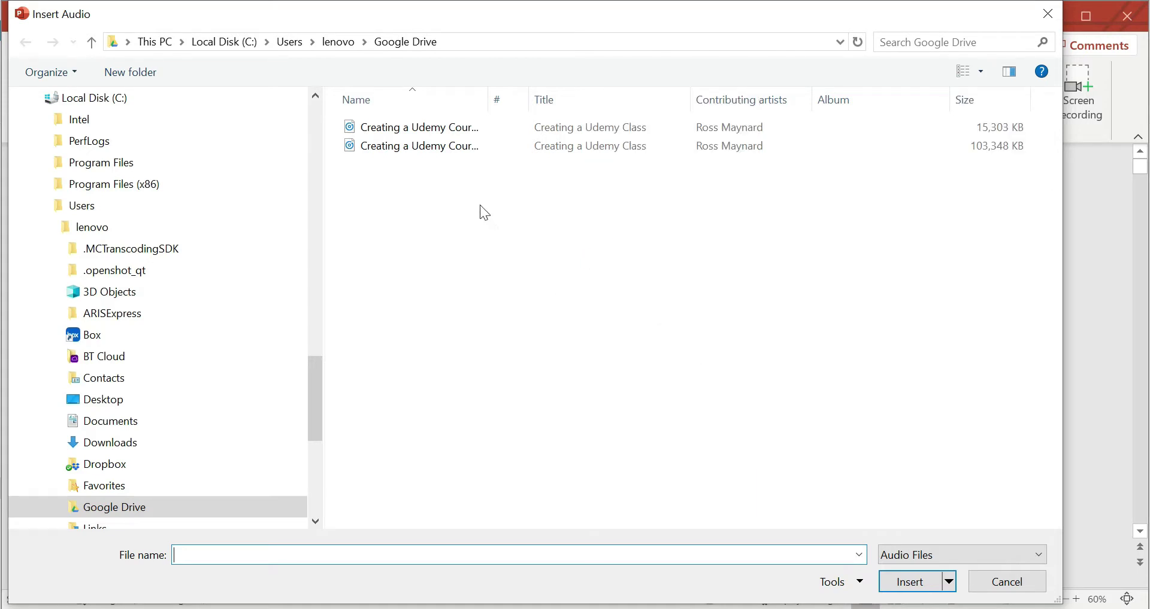
left_click(452, 149)
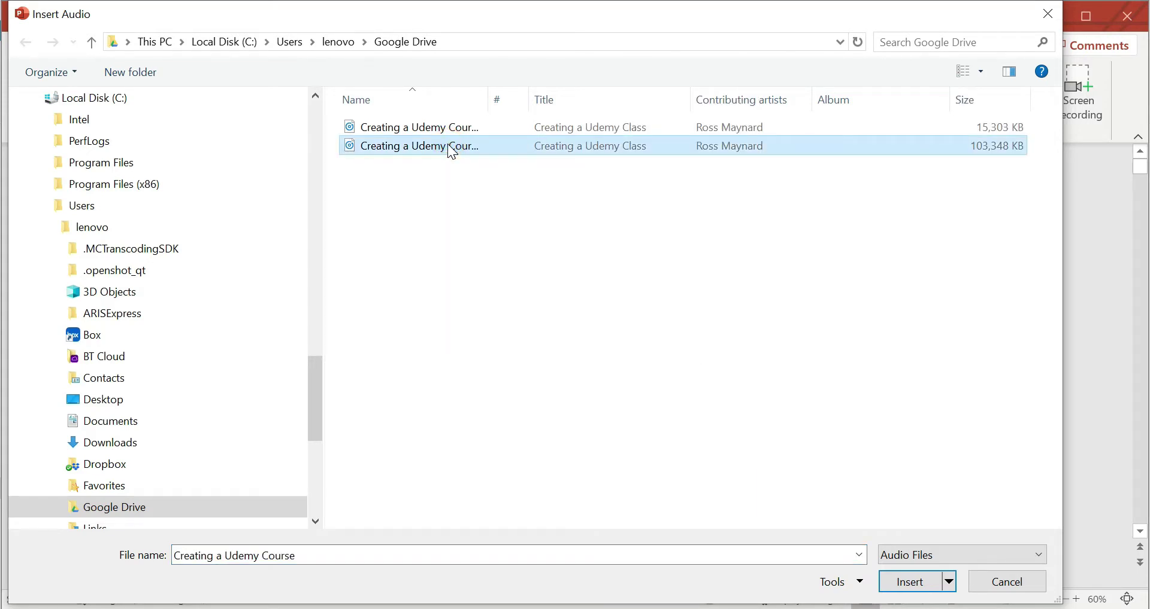
- Insert the WAV narration, move its icon off-slide, and set it to play across slides automatically
left_click(908, 583)
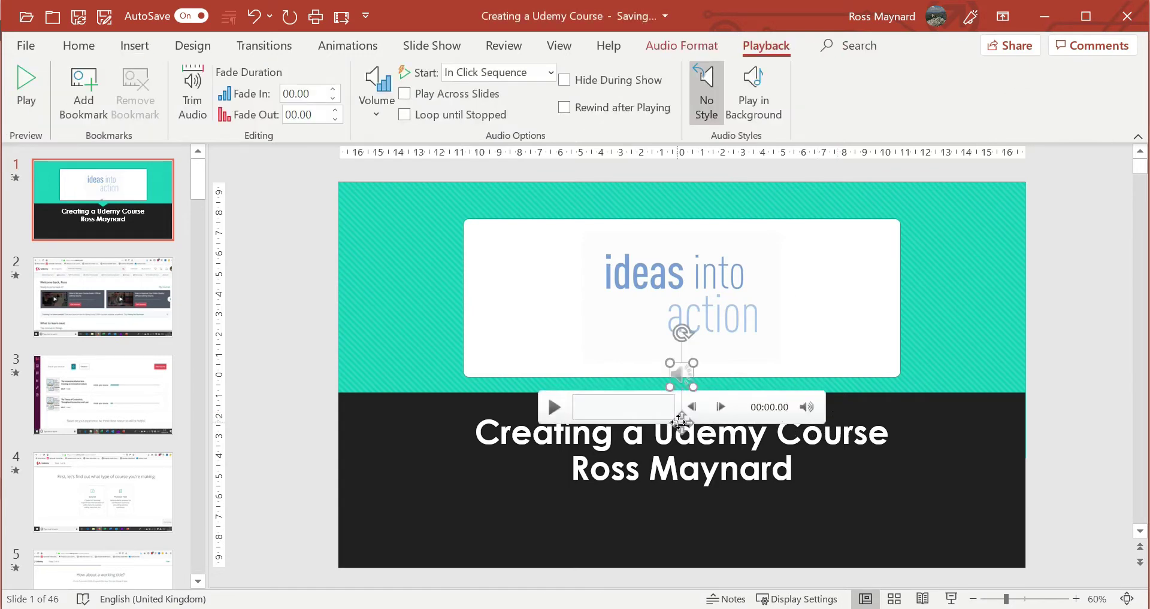
left_click_drag(682, 422, 248, 416)
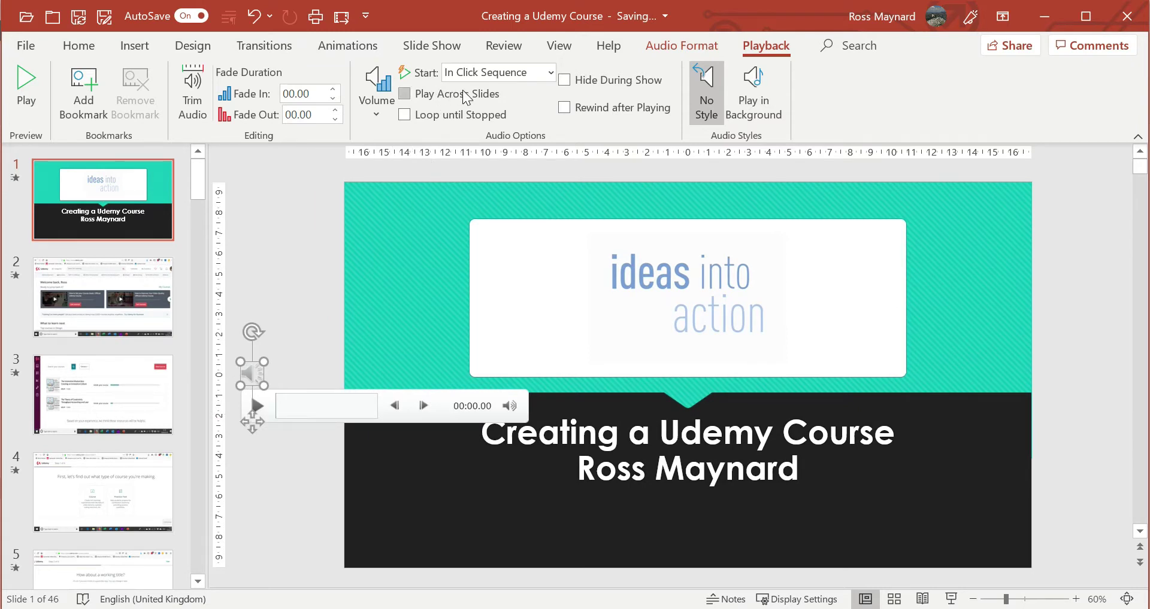
left_click(404, 94)
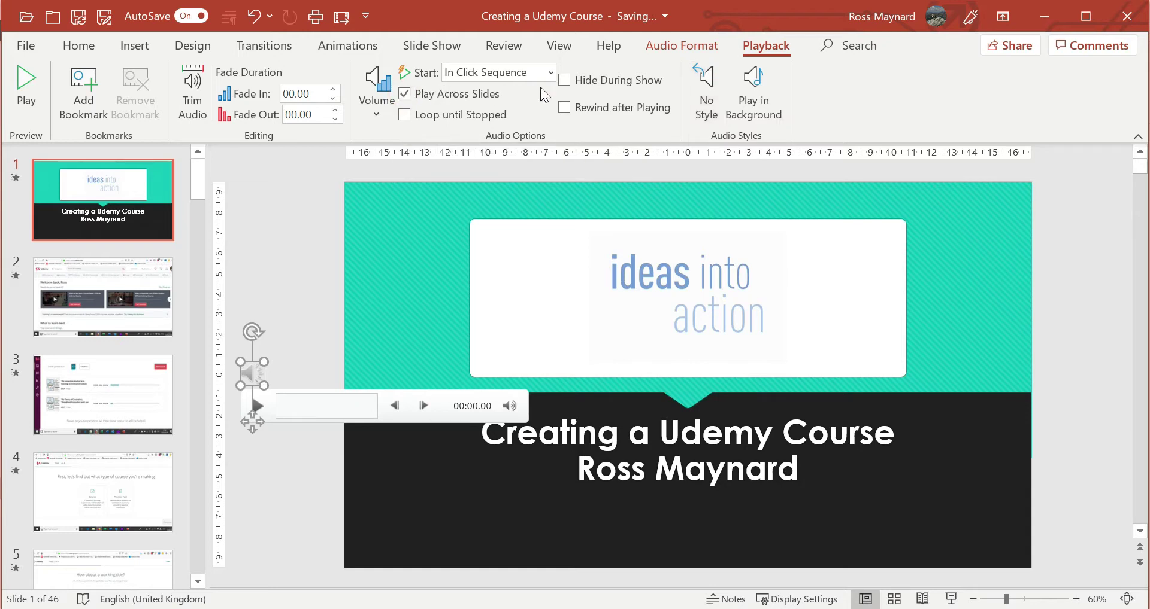
left_click(551, 72)
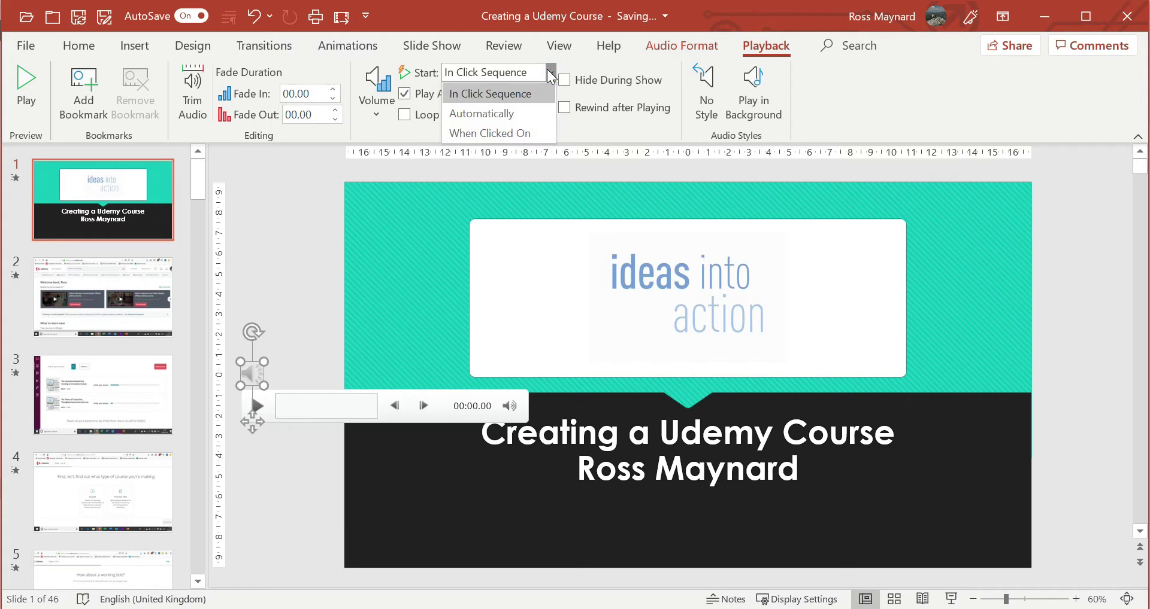
left_click(517, 113)
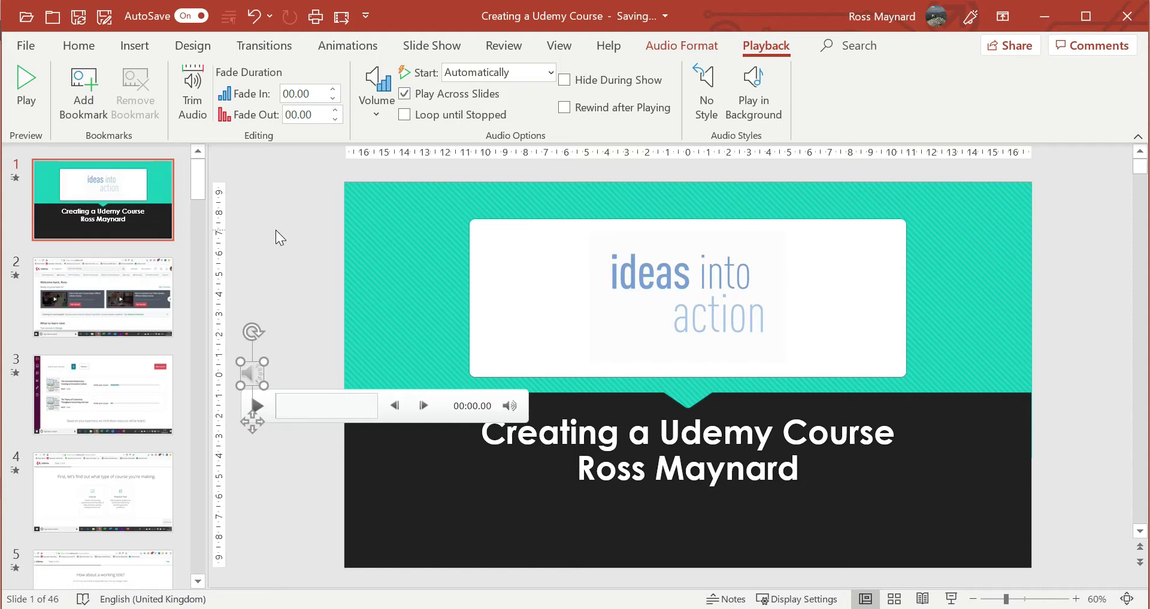
- Optimize media compatibility from File > Info, leaving 25 MB of media in the 81.2 MB deck
left_click(26, 47)
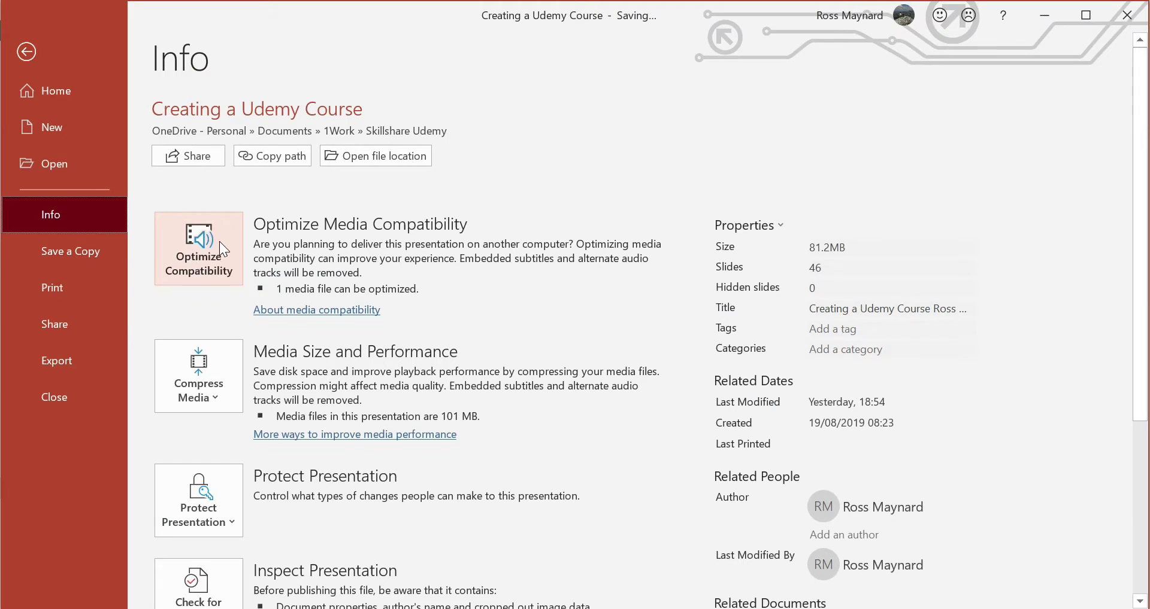
left_click(196, 252)
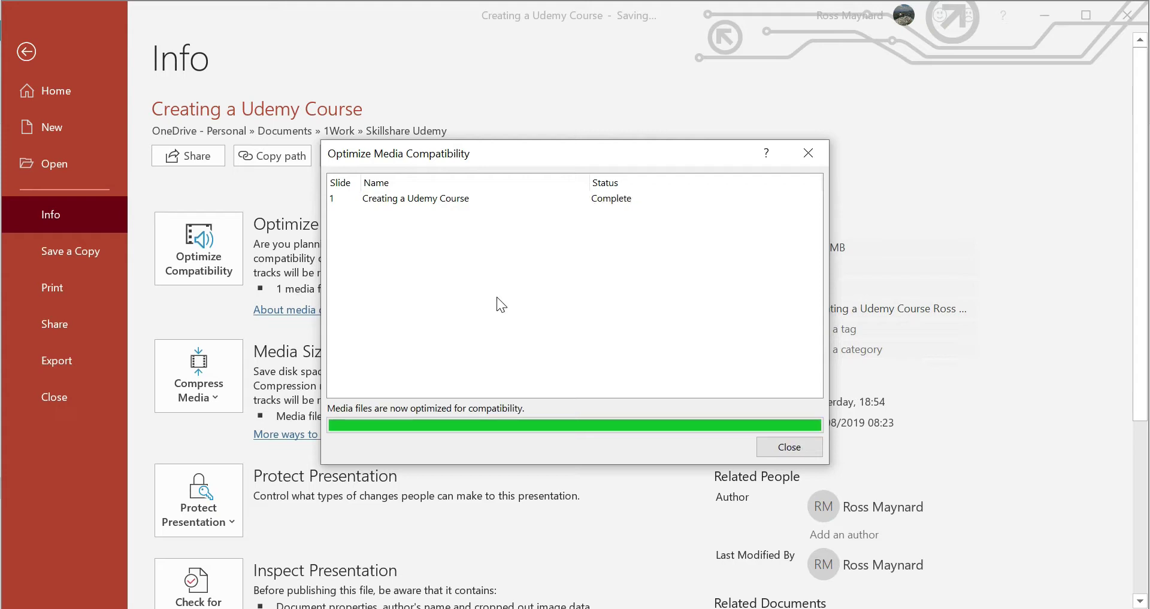
left_click(795, 448)
- Open the slide show recorder from the beginning, ready on slide 1 of 46
left_click(24, 50)
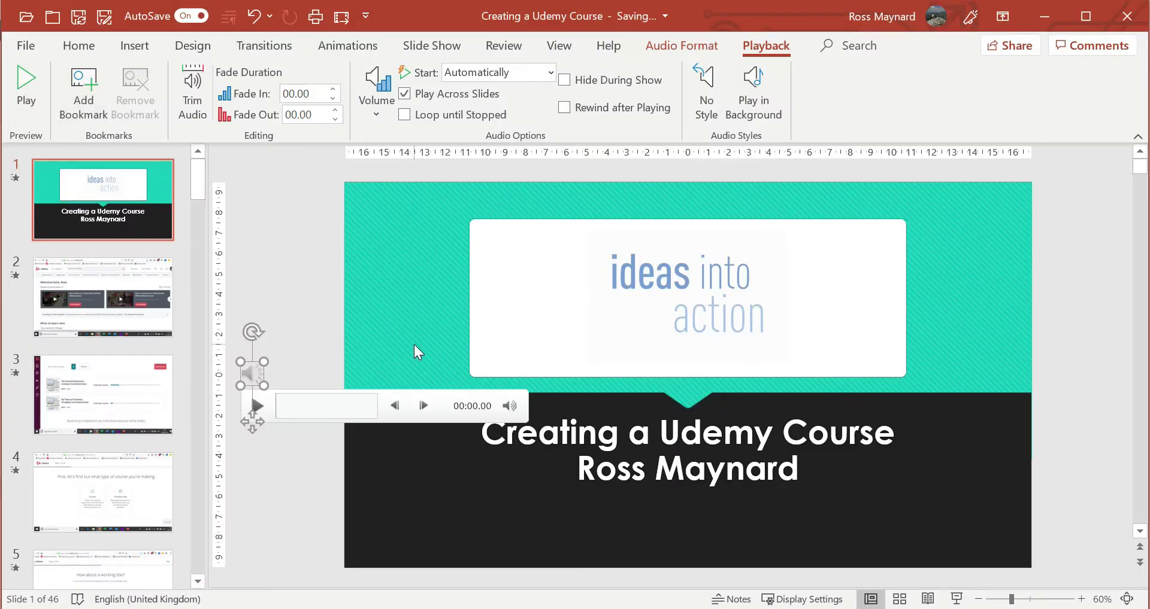
left_click(438, 43)
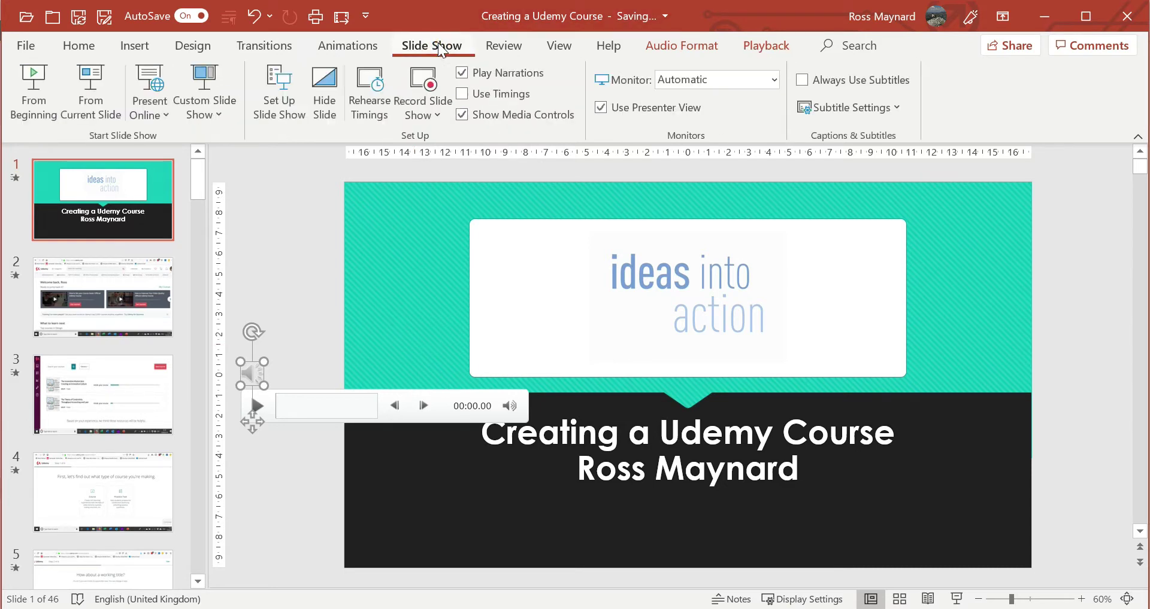
left_click(423, 100)
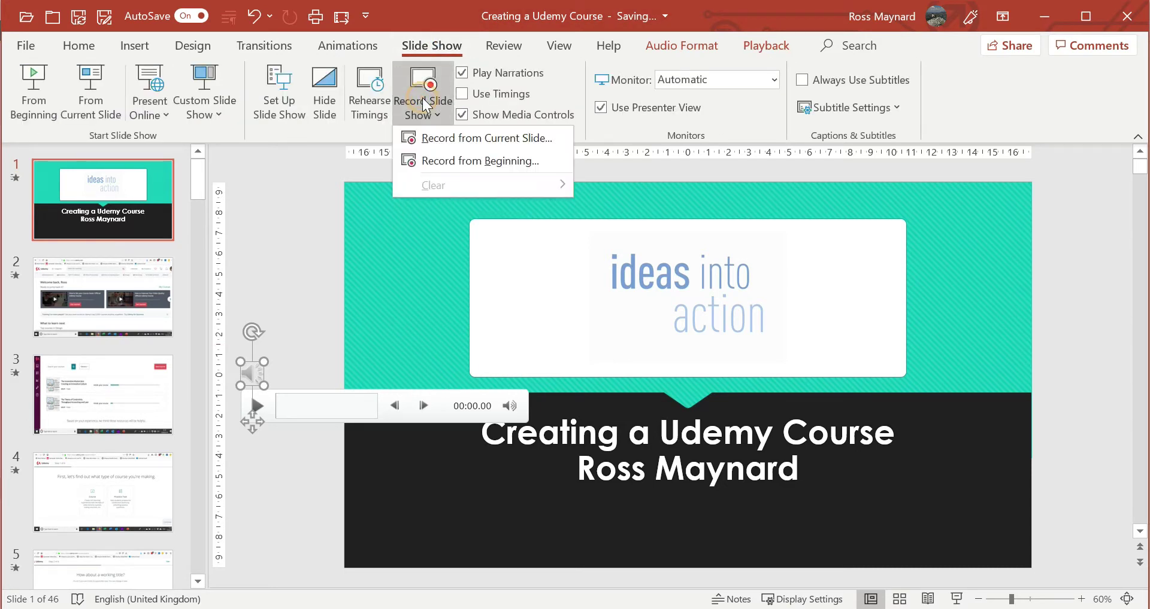
left_click(431, 160)
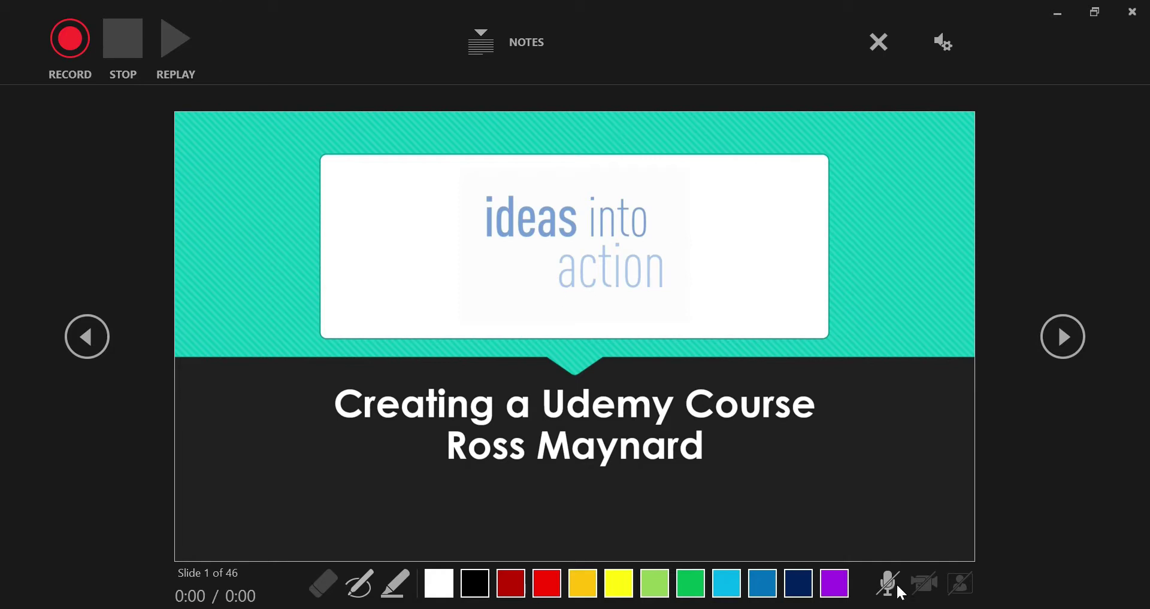
- Record narration for slide 1, advance to slide 2, stop, and close the recorder
left_click(71, 38)
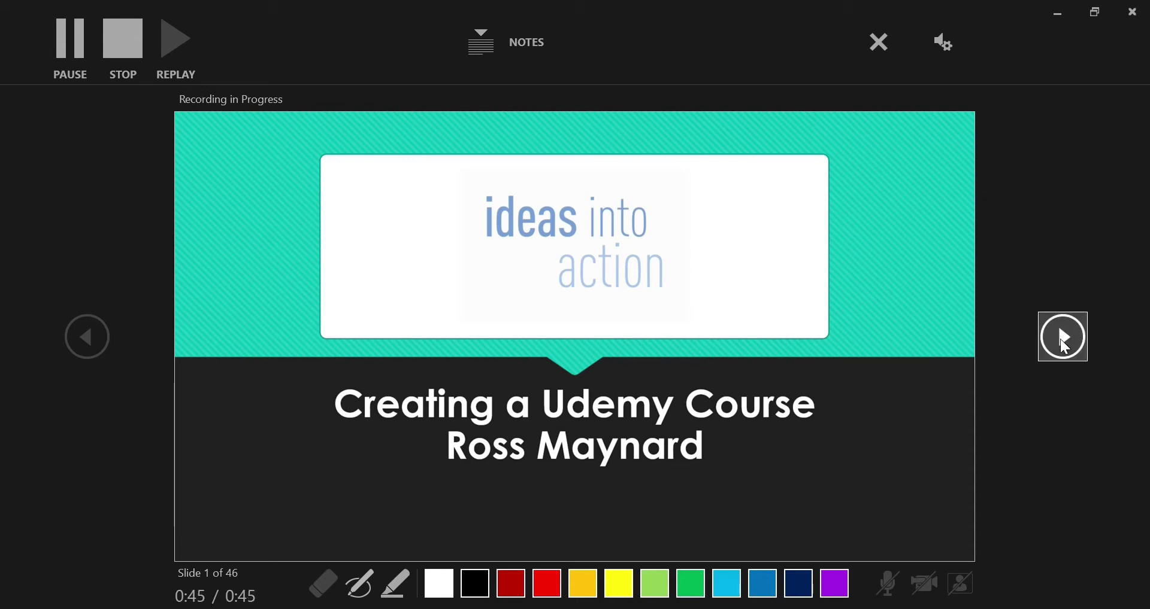
left_click(1060, 339)
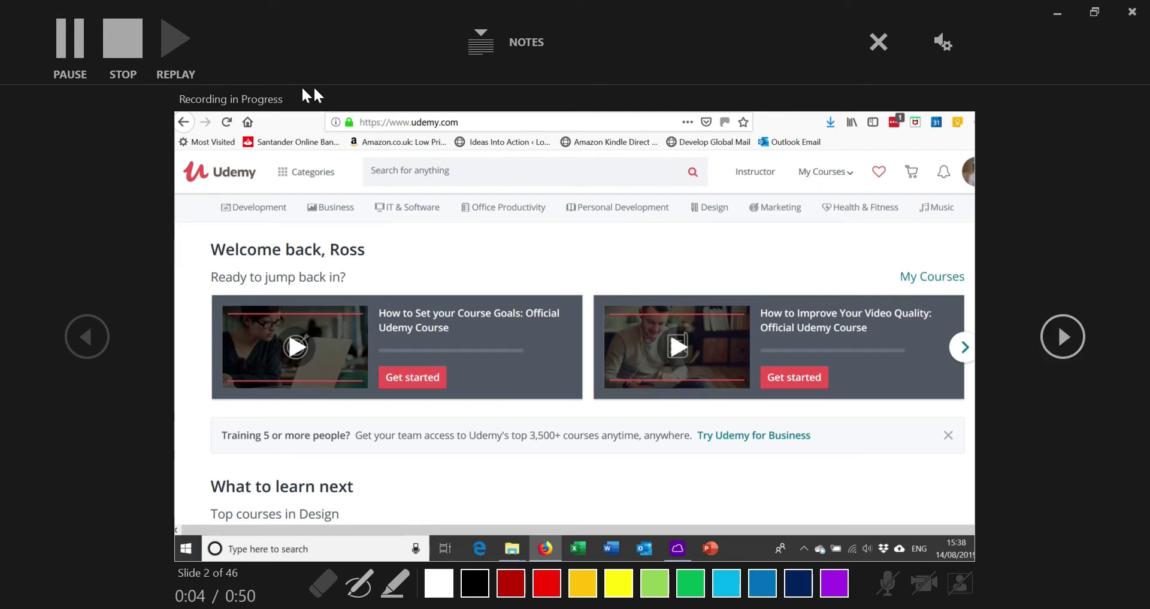
left_click(123, 40)
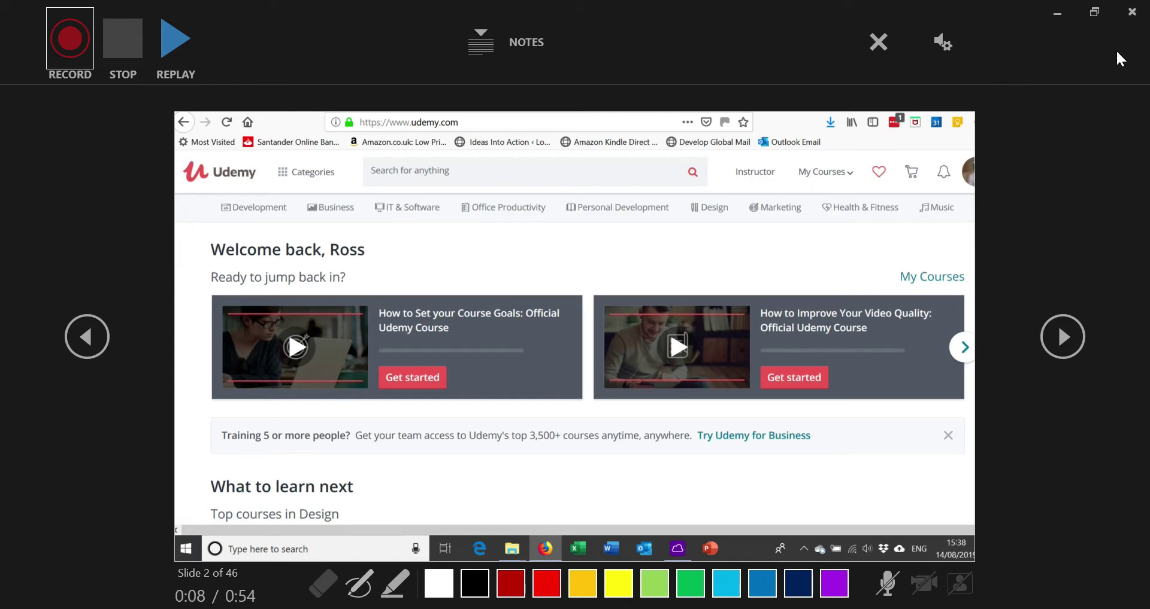
left_click(1130, 12)
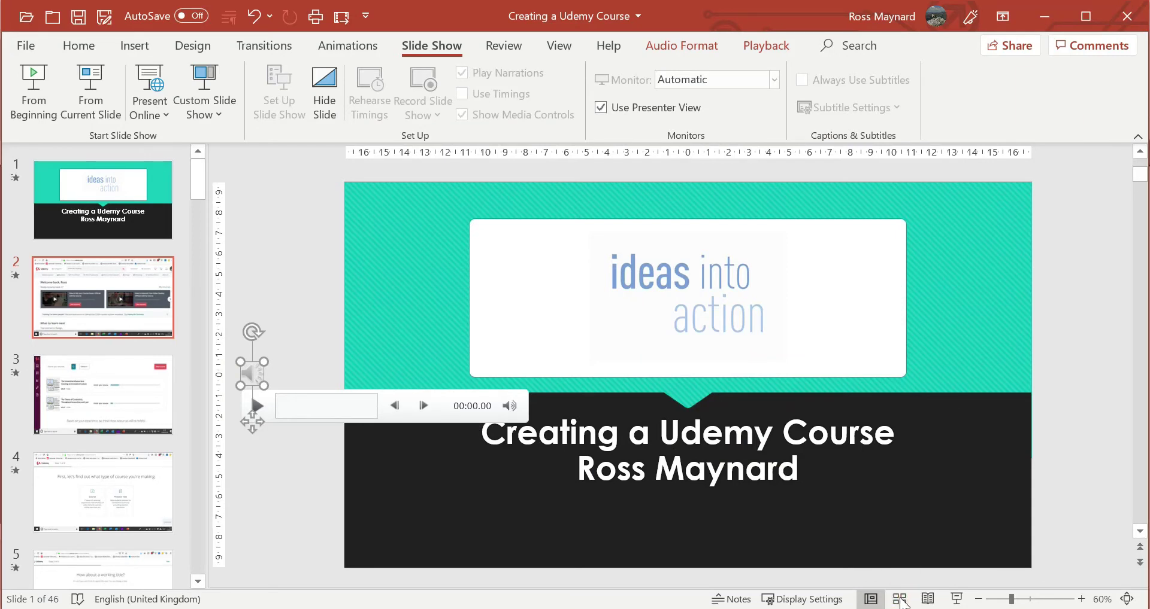
- Switch to Slide Sorter view showing slide timings 0:46 and 0:08
left_click(899, 599)
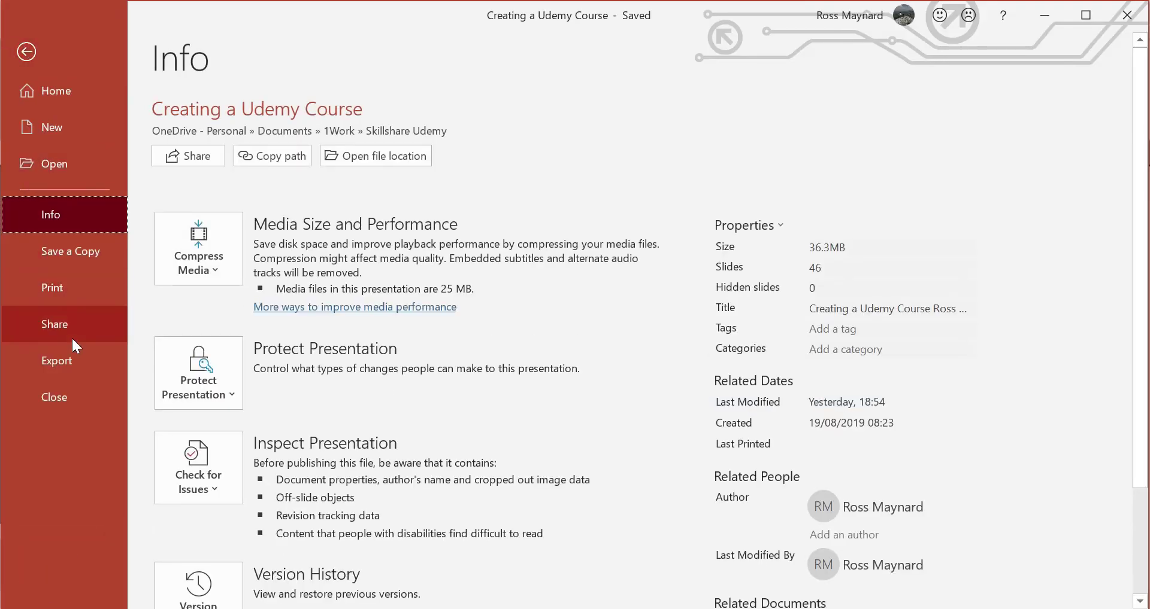
- Start a Full HD video export with recorded timings and narrations, then cancel the save
left_click(68, 368)
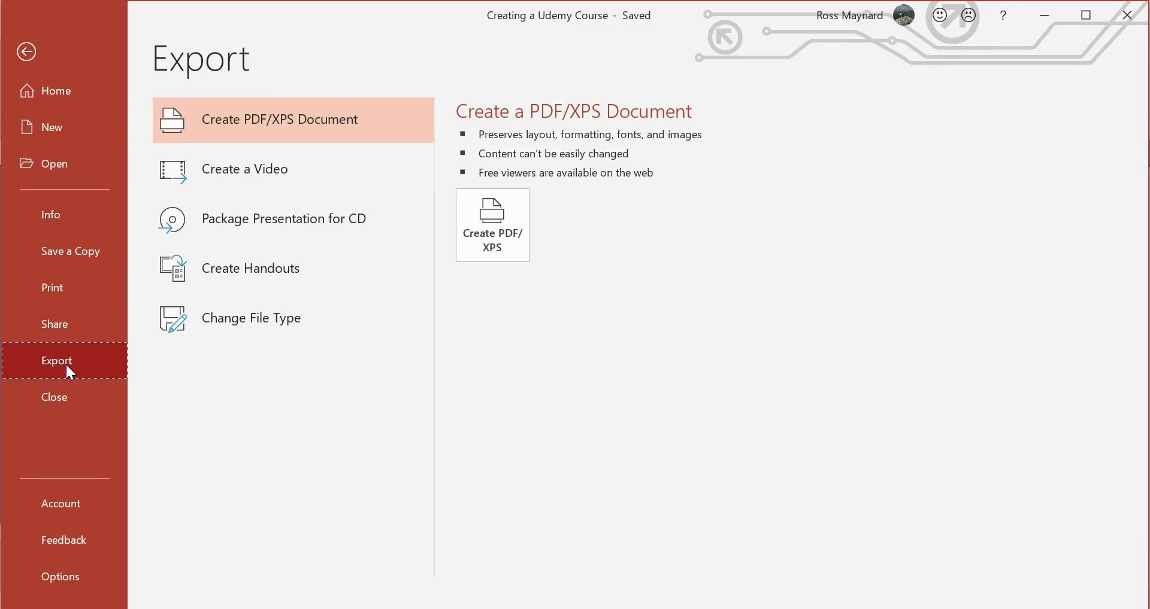
left_click(276, 167)
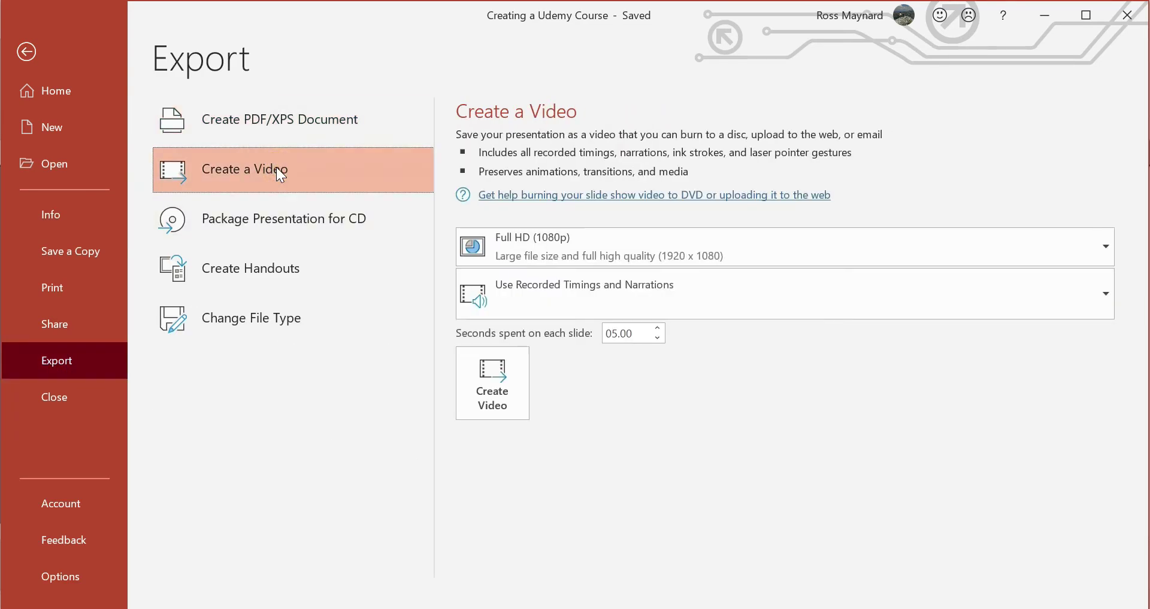
left_click(505, 373)
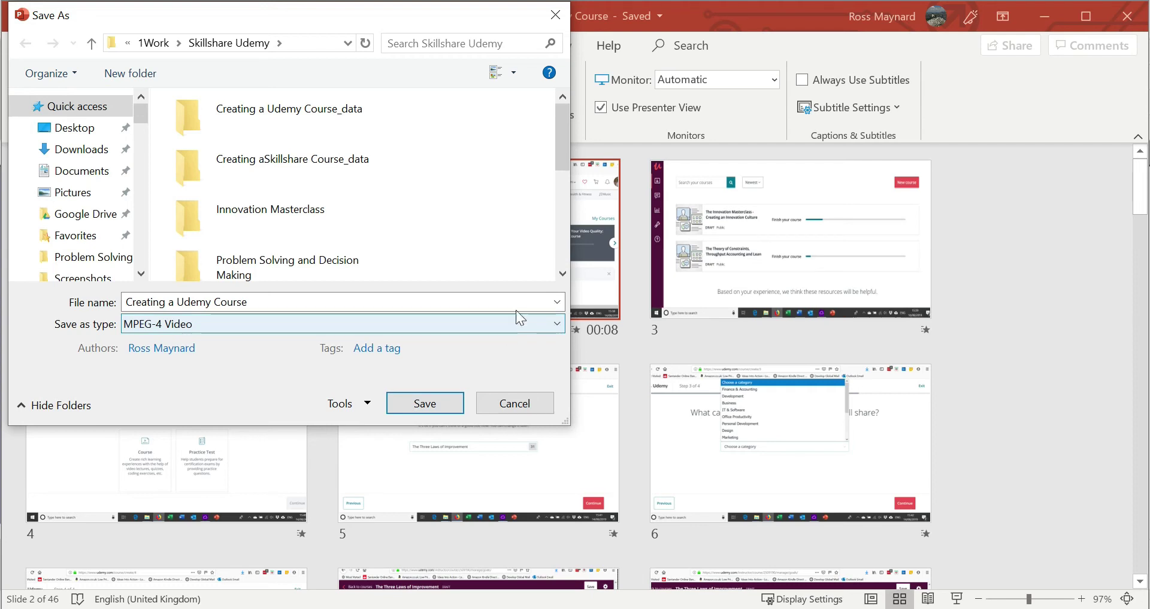
left_click(522, 406)
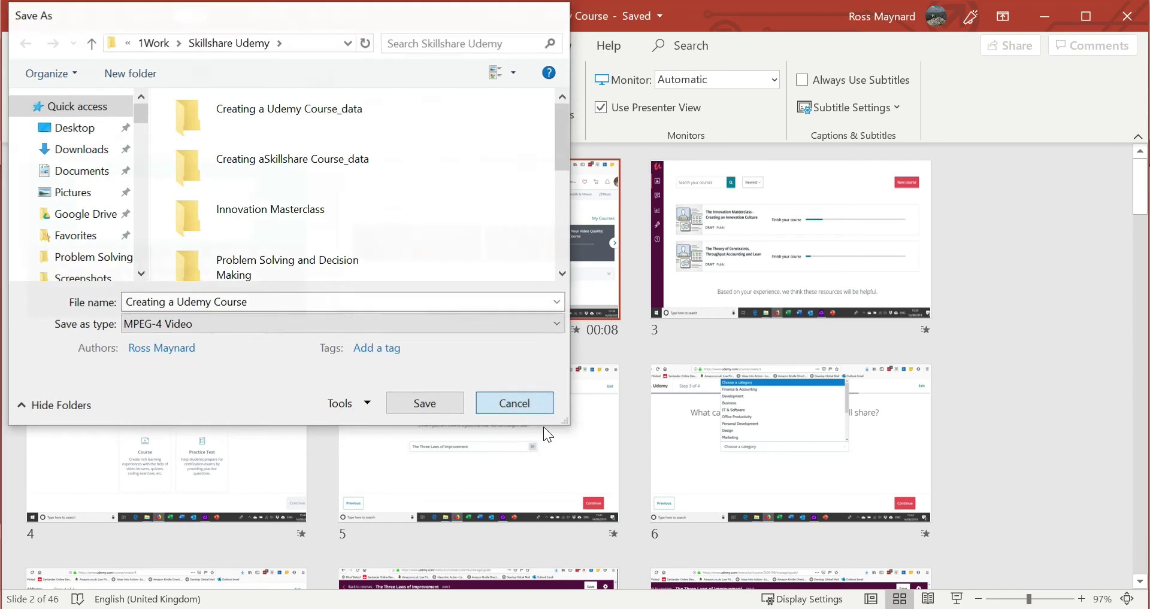